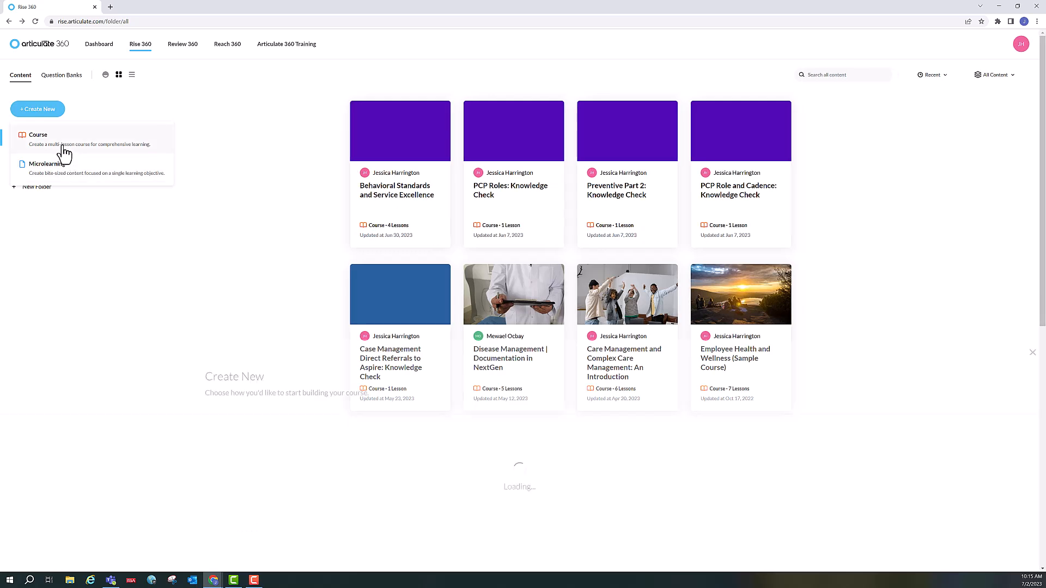
Step: Start a new course, searching the course templates for "communication" before creating a blank course
left_click(64, 154)
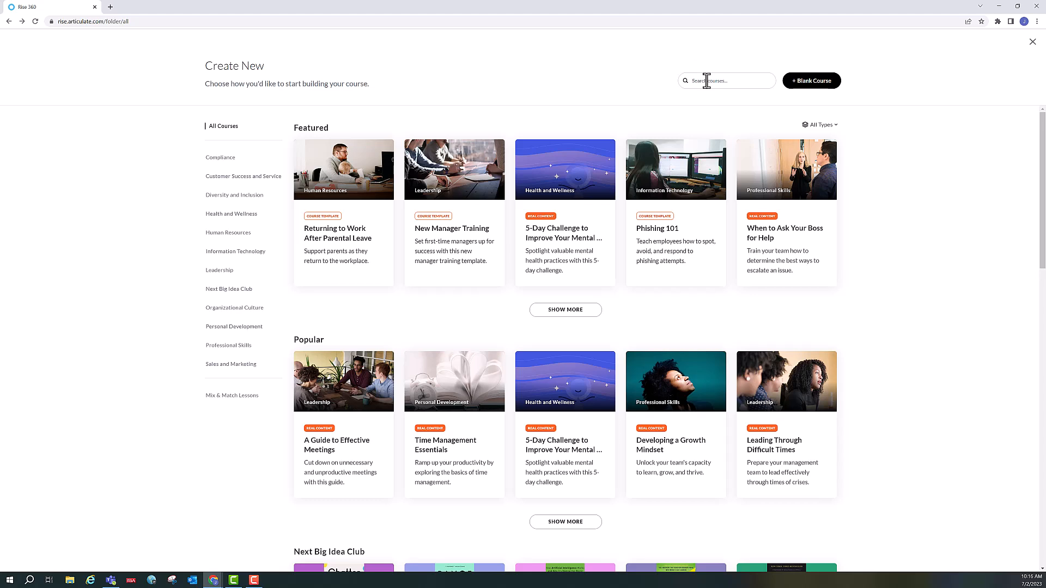
type("communication")
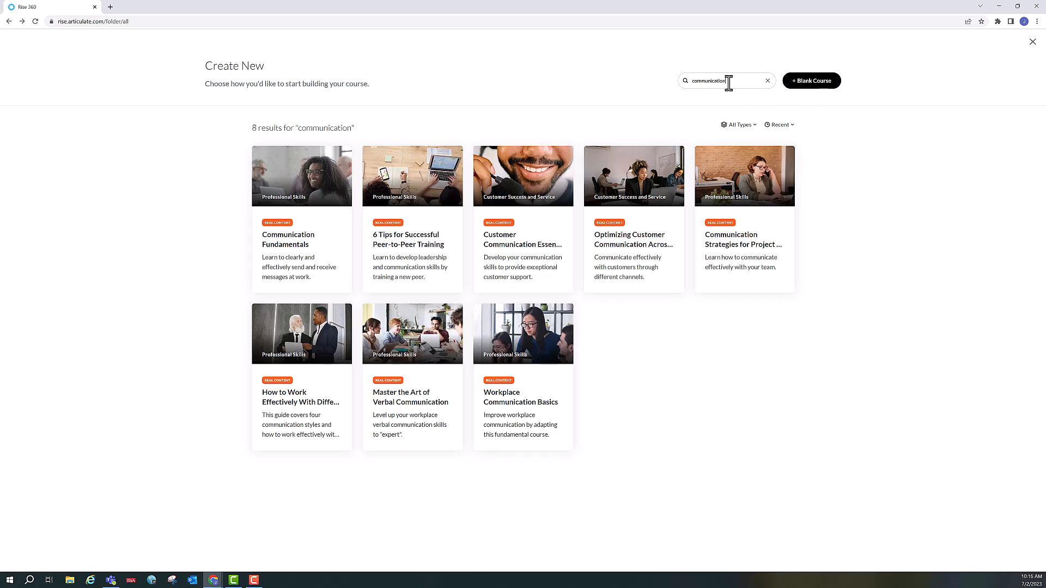
left_click(816, 86)
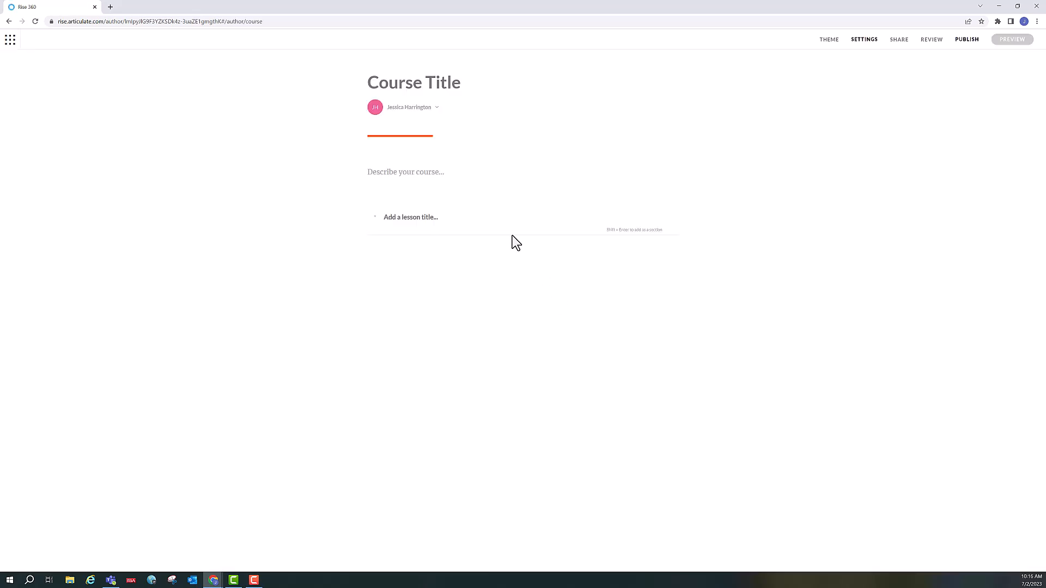
Step: Title the course "How to Build a Presentation with PowerPoint"
left_click(368, 83)
type("Presentation with PowerPoint")
key("Home")
key("Delete")
key("Delete")
key("Delete")
key("Delete")
key("Delete")
key("Delete")
key("Delete")
key("Delete")
key("Delete")
key("Delete")
key("Delete")
key("Delete")
key("Delete")
key("Delete")
key("Delete")
key("Delete")
key("Delete")
key("Delete")
key("Delete")
key("Delete")
type("How to Build")
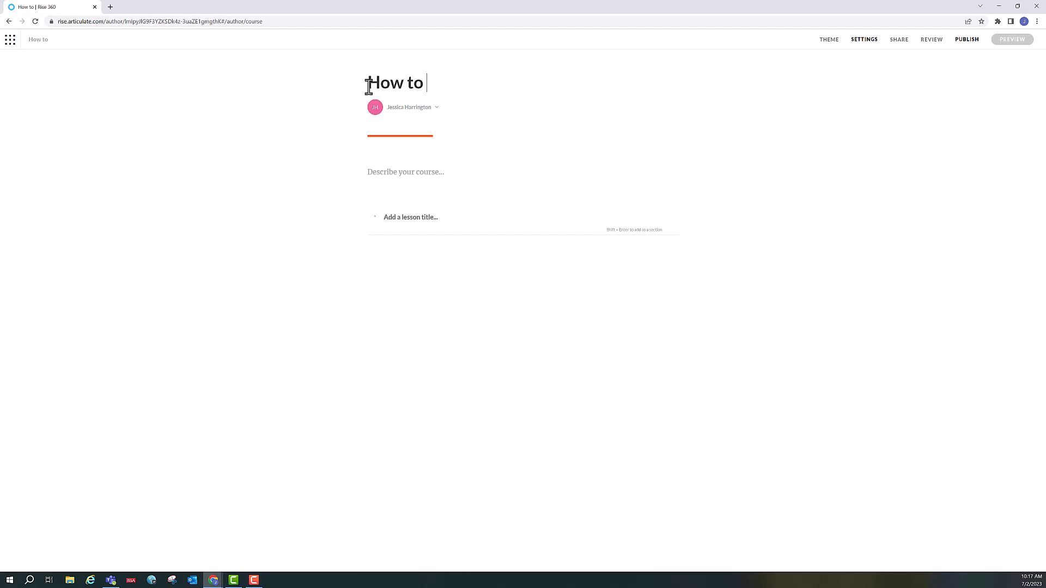
type(" a Presentati")
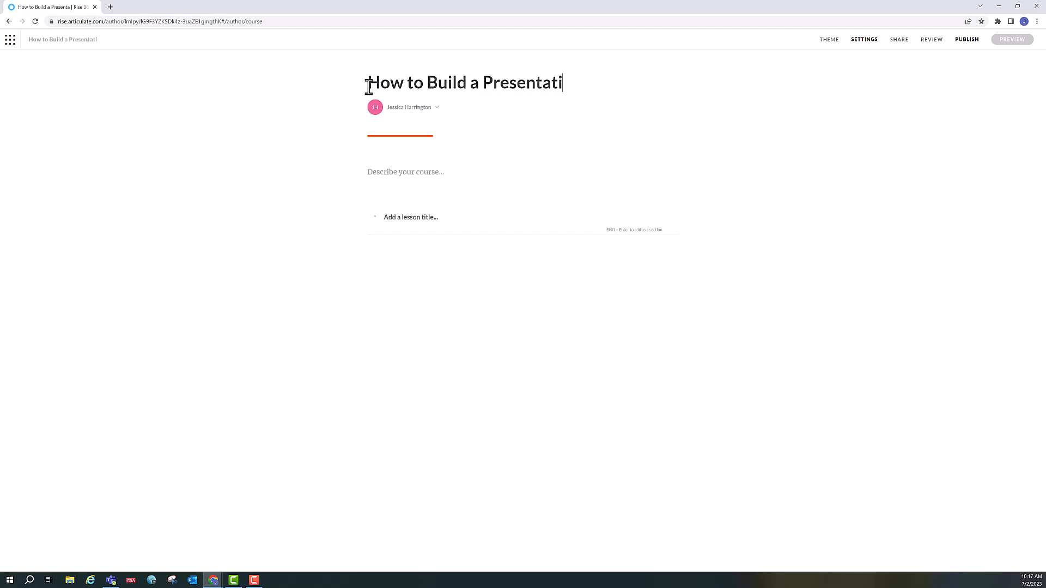
type("on with P")
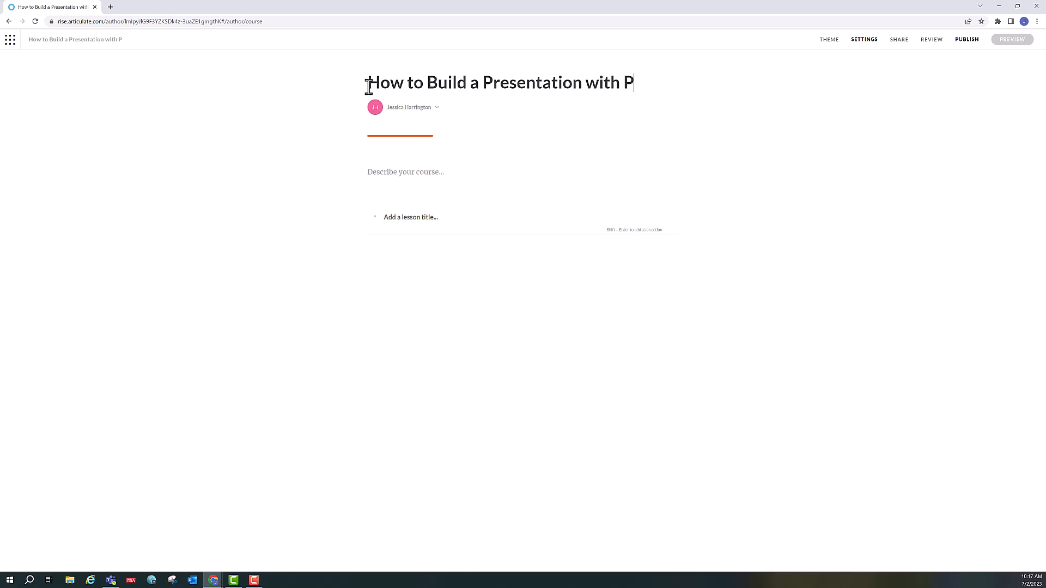
type("owerPoint")
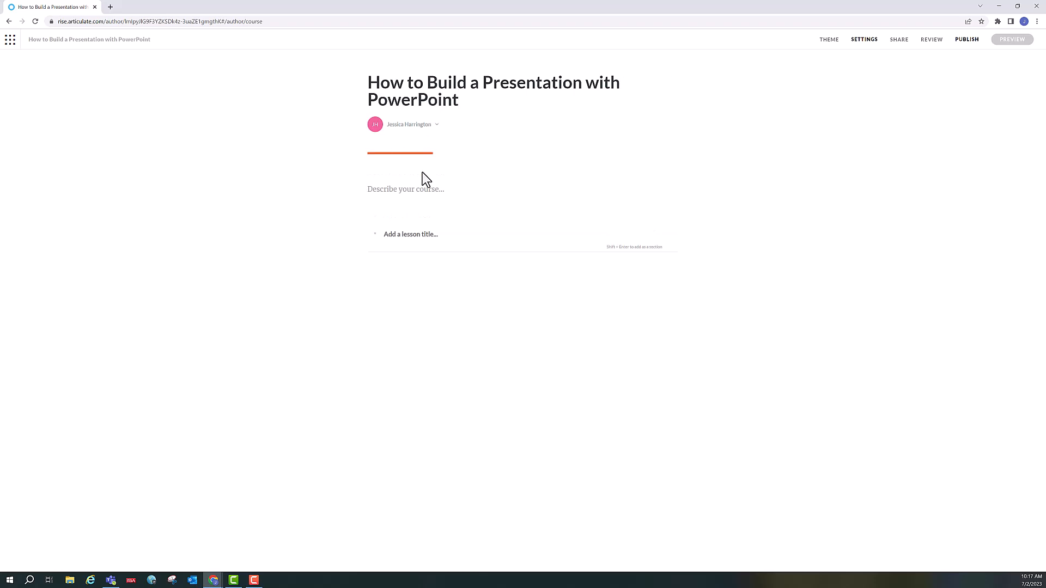
Step: Enter "ABC" as the course description and add a section titled "The Basics of PowerPoint"
left_click(426, 189)
type("ABC")
left_click(424, 235)
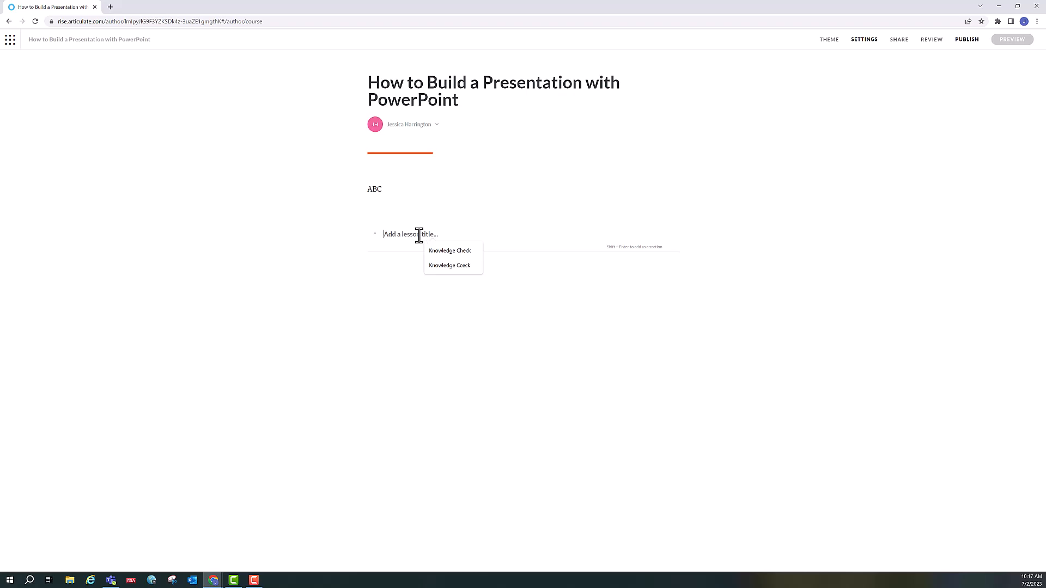
type("Th")
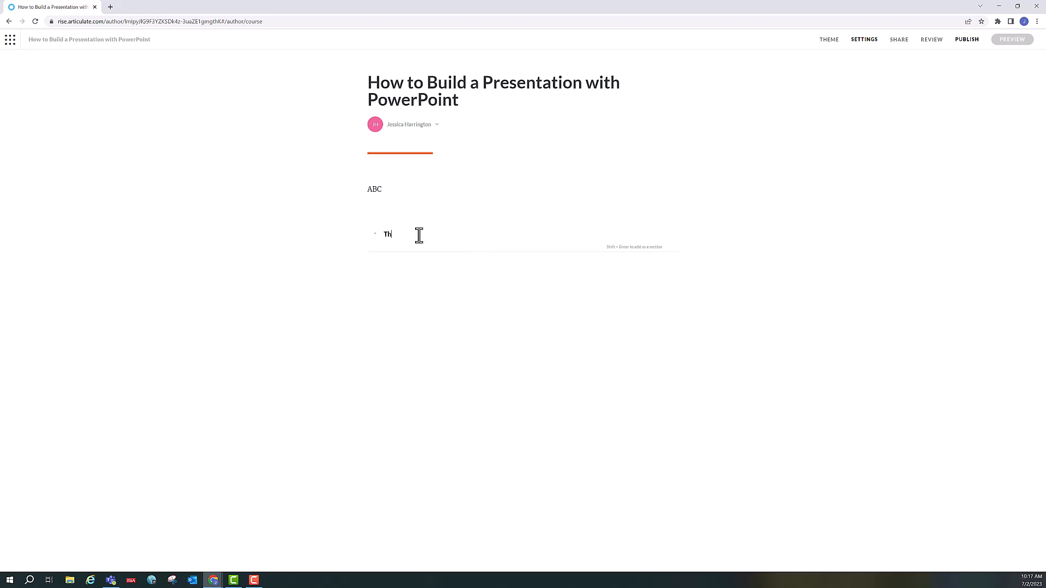
type("e Basics of PowerPoint")
key("shift+Return")
Step: Add two lessons titled "Slide Formatting" and "Templates" to the Basics of PowerPoint section
type("SLi")
type("lide")
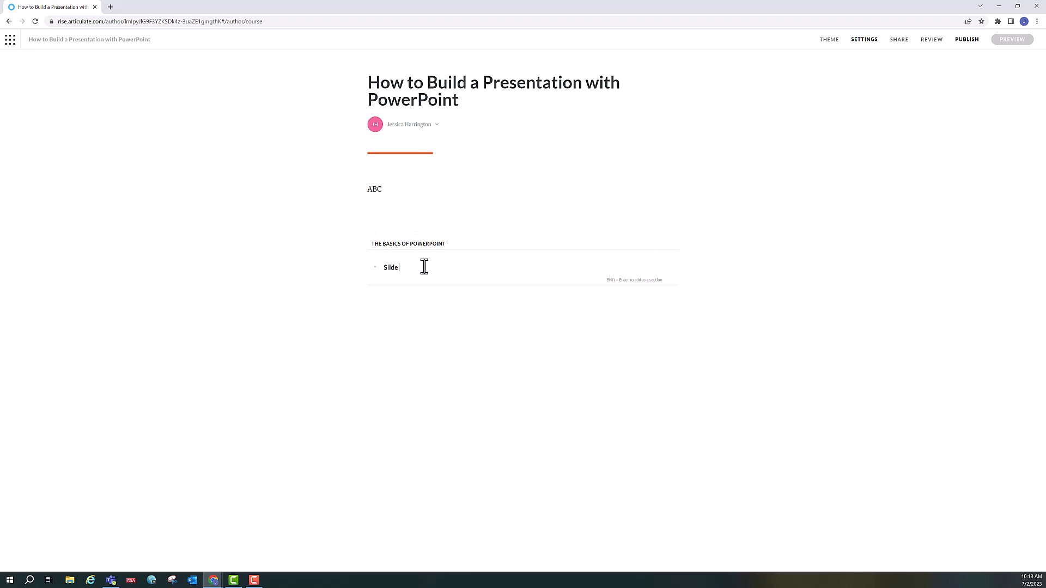
type(" Formatting")
key("Return")
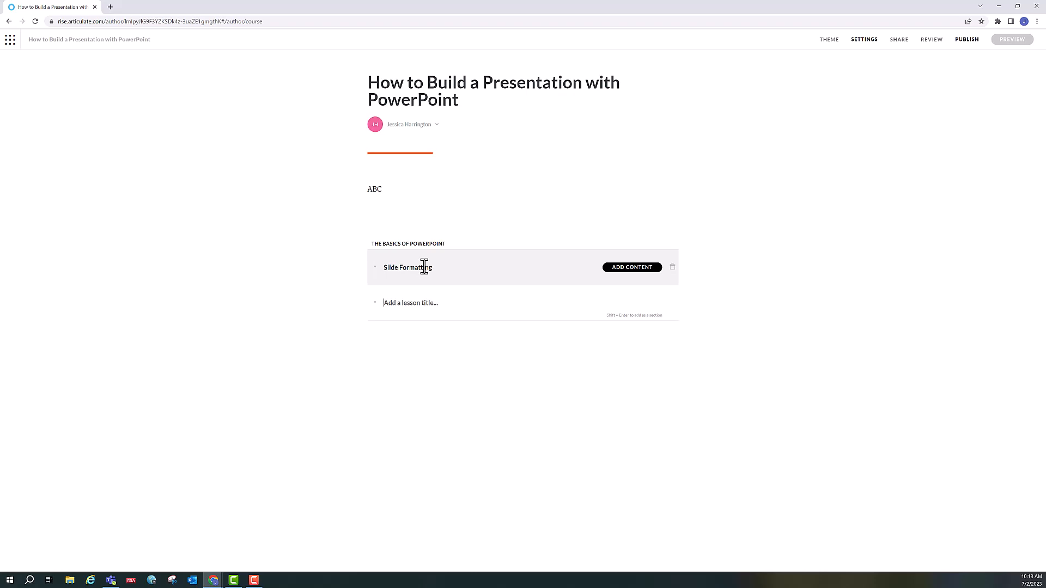
type("Templates")
key("Return")
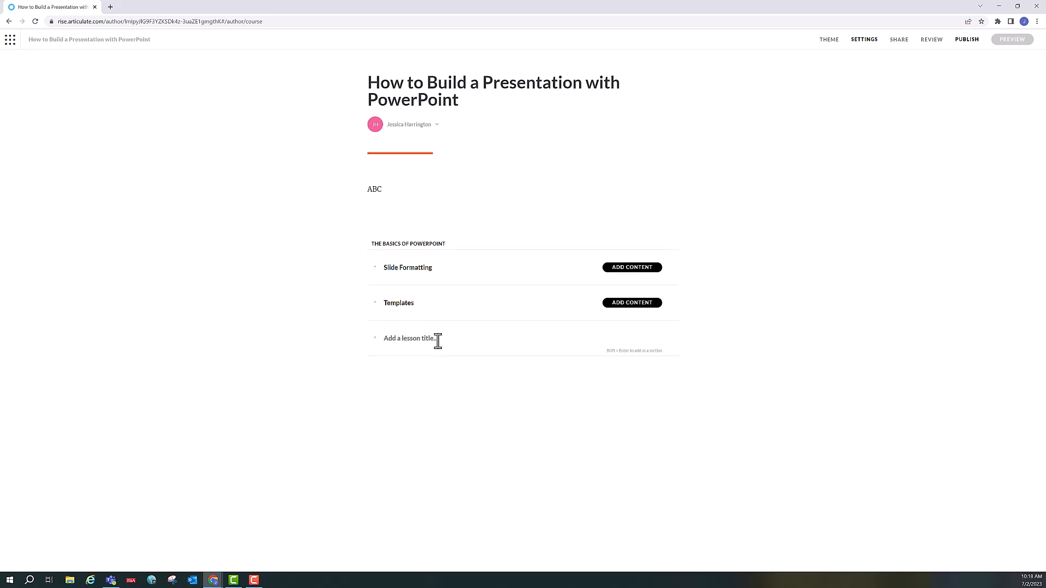
Step: Add a section titled "Knowledge Check" containing a lesson titled "Quiz"
type("Knowledge Check")
key("shift+Return")
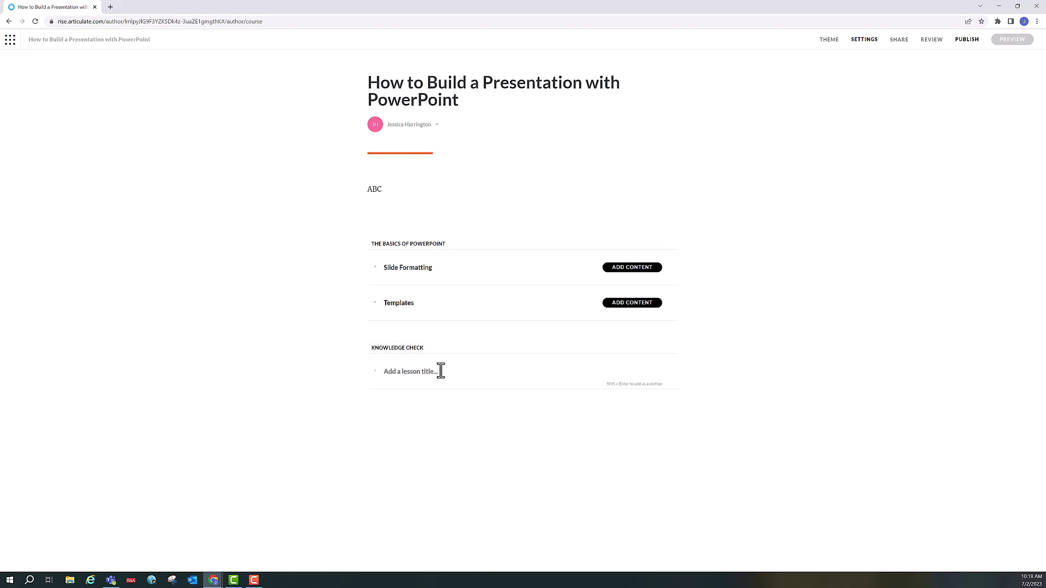
type("Quiz")
key("Return")
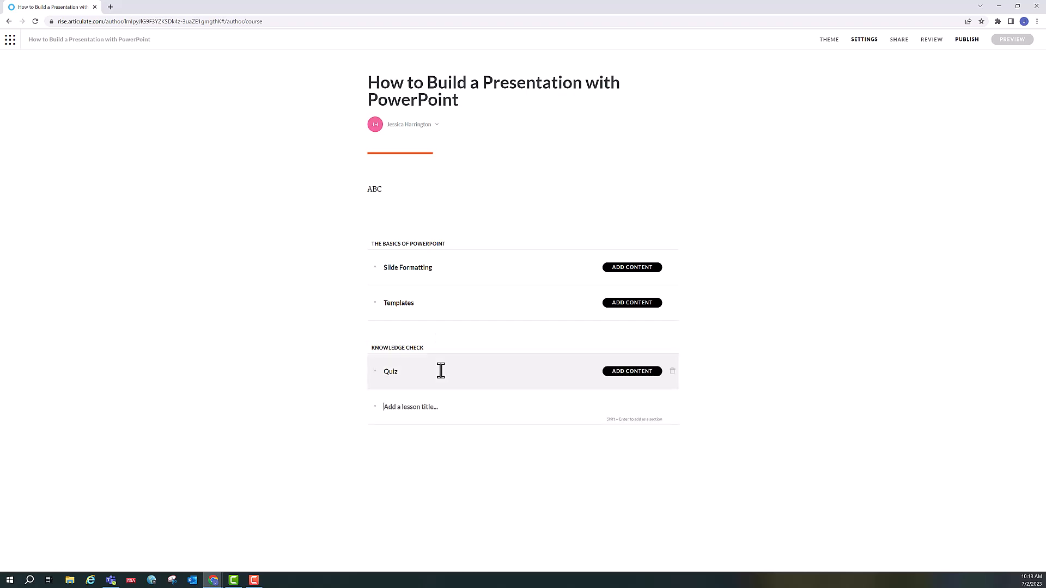
Step: Set up Slide Formatting as a blank lesson and browse the interactive blocks in the block library
left_click(620, 268)
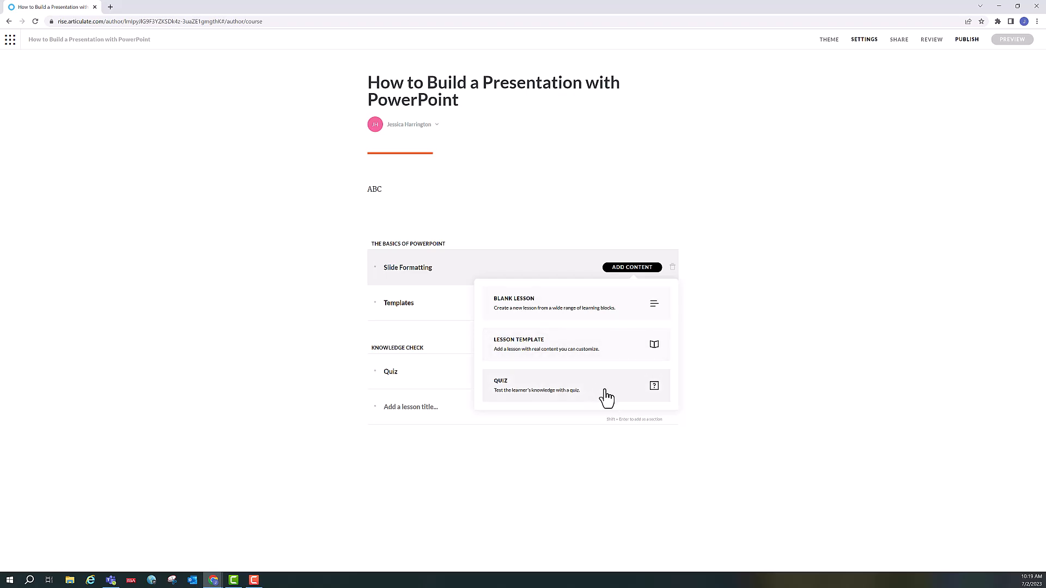
left_click(625, 315)
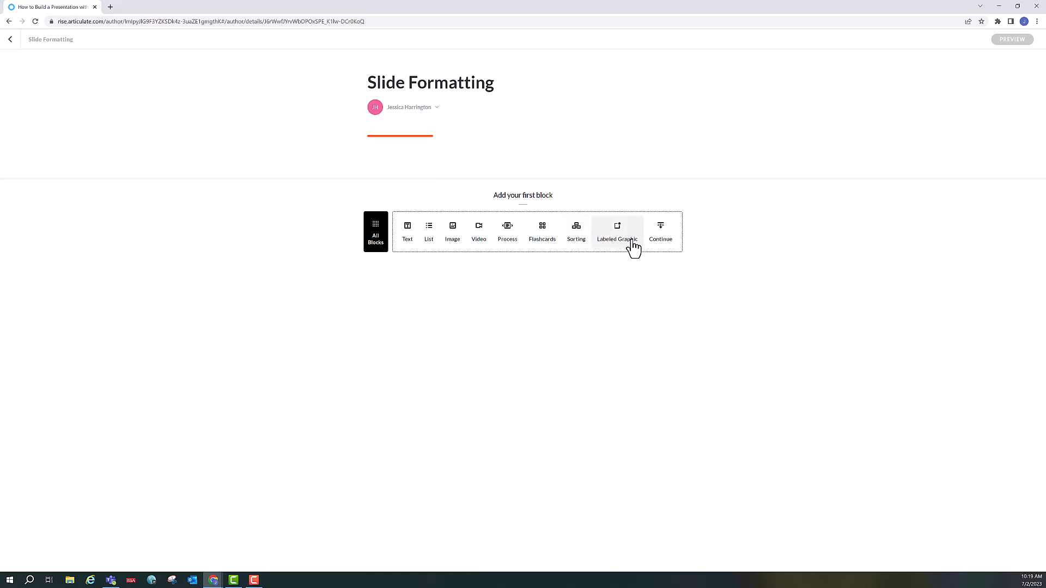
left_click(373, 243)
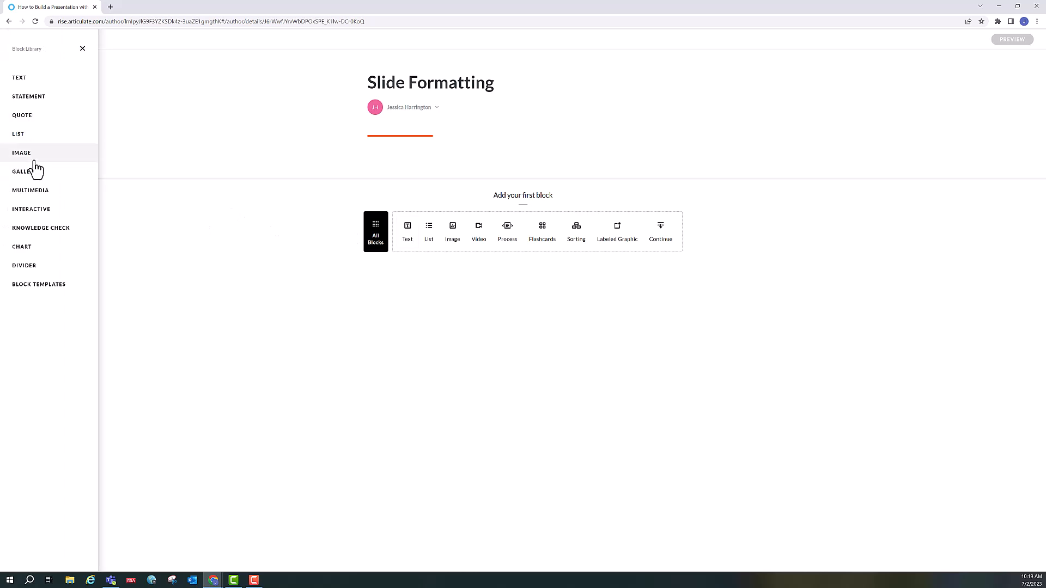
left_click(35, 217)
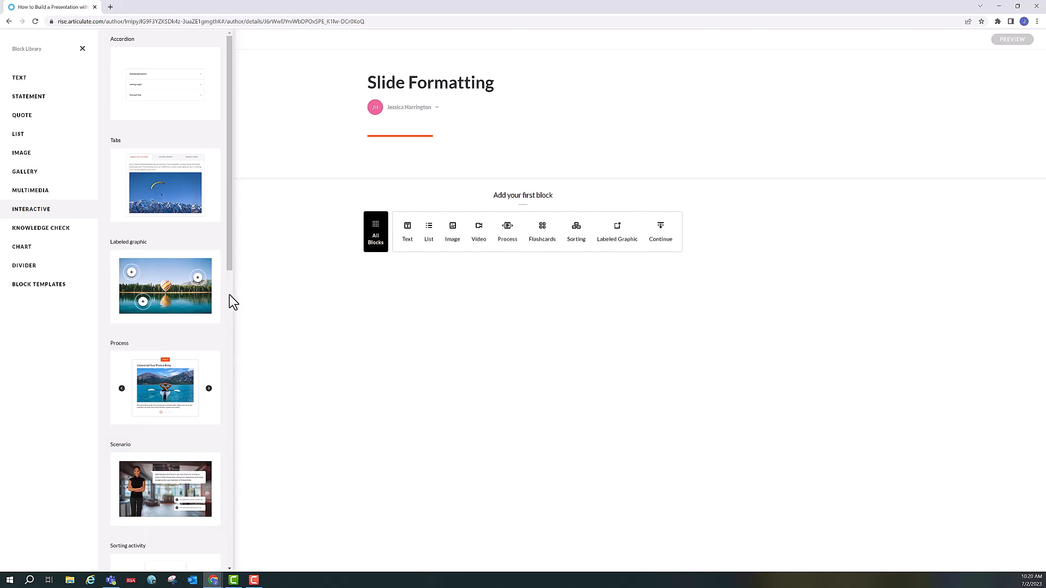
left_click_drag(229, 257, 275, 522)
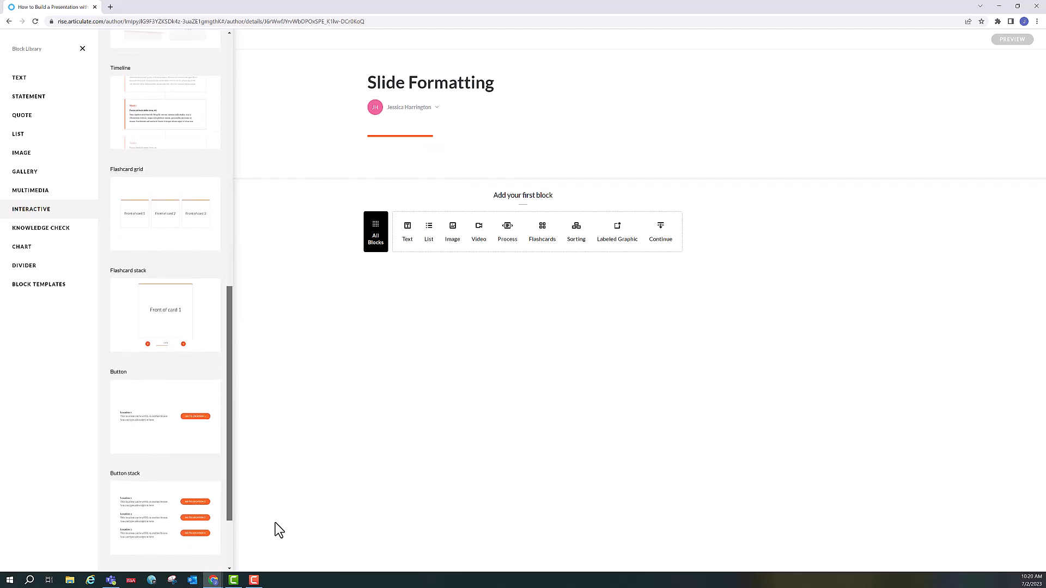